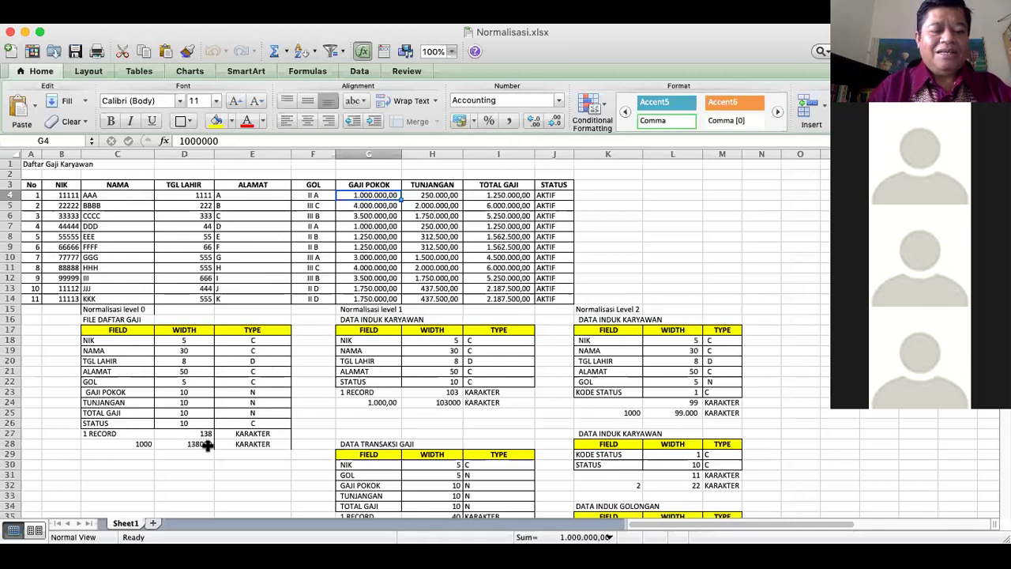
Examine the record count, total size formula and unit beneath the Normalisasi level 0 FILE DAFTAR GAJI table
click(150, 444)
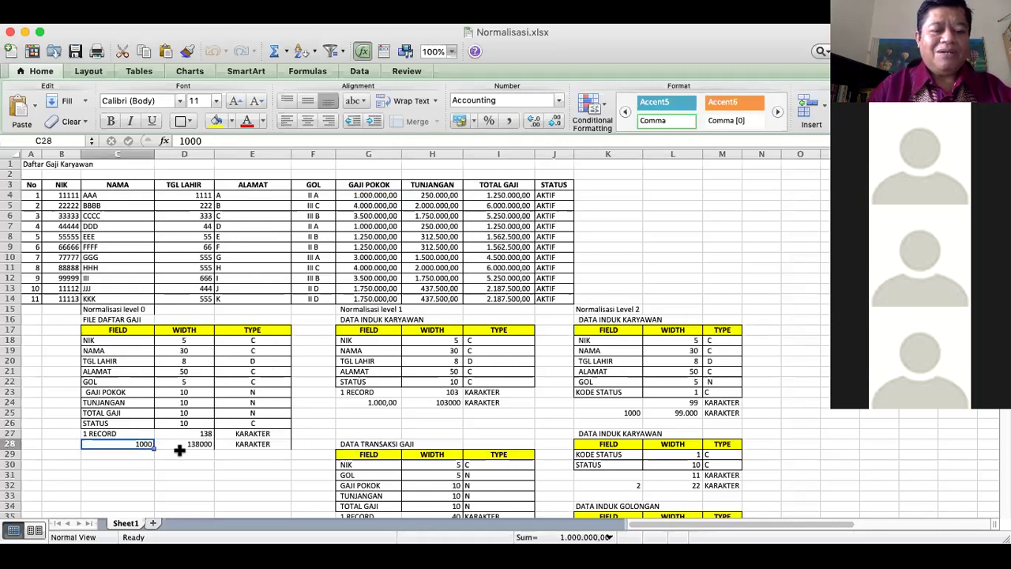
click(203, 444)
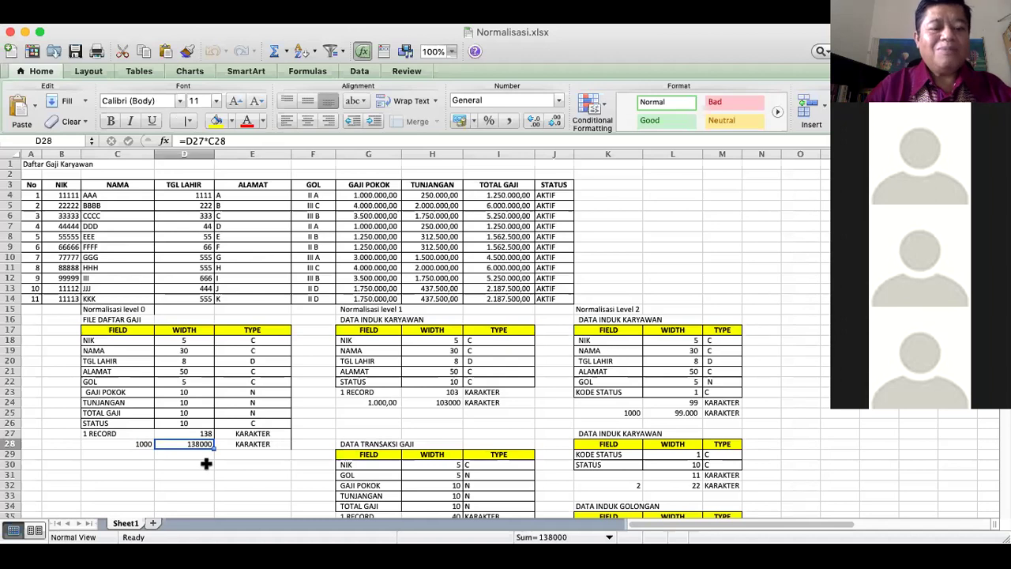
click(242, 442)
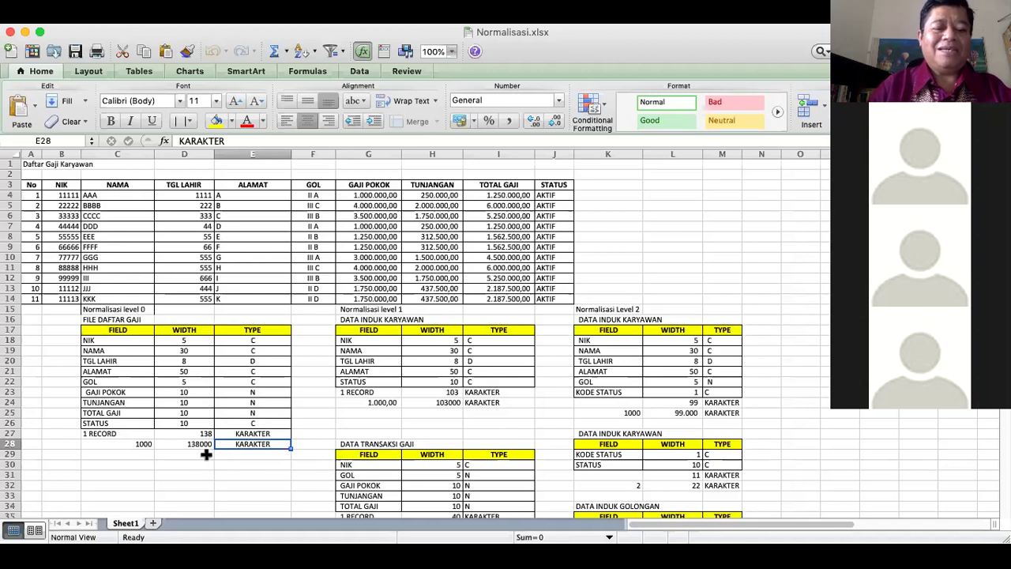
click(203, 444)
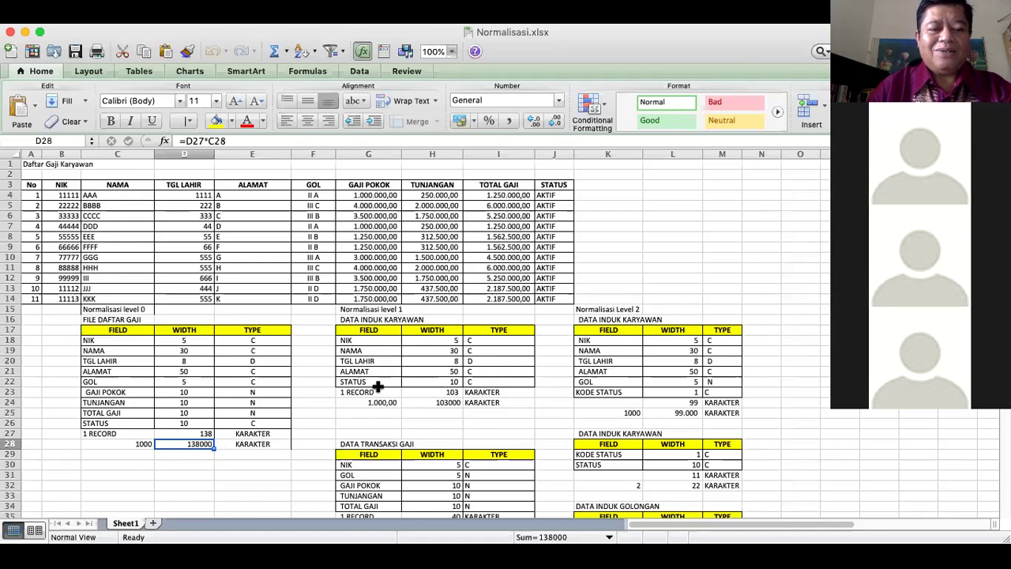
Inspect the record length, record count and total size formula of the level 1 DATA INDUK KARYAWAN table
click(451, 391)
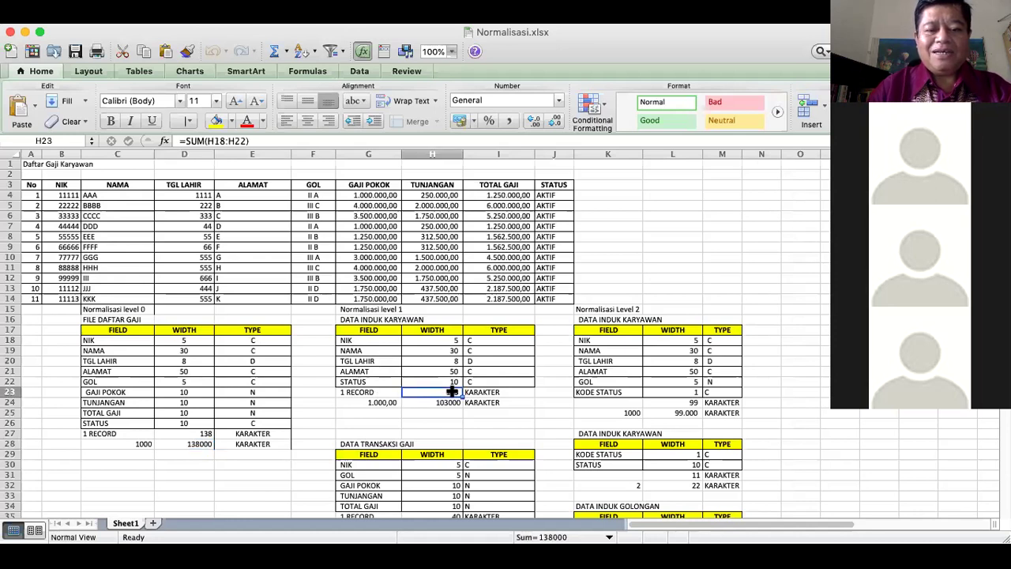
click(386, 402)
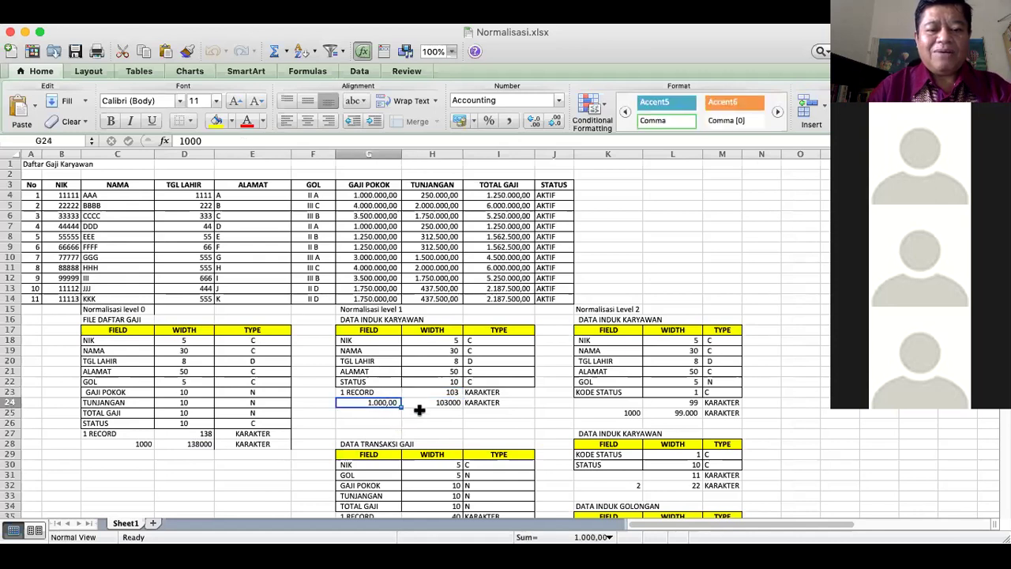
click(446, 403)
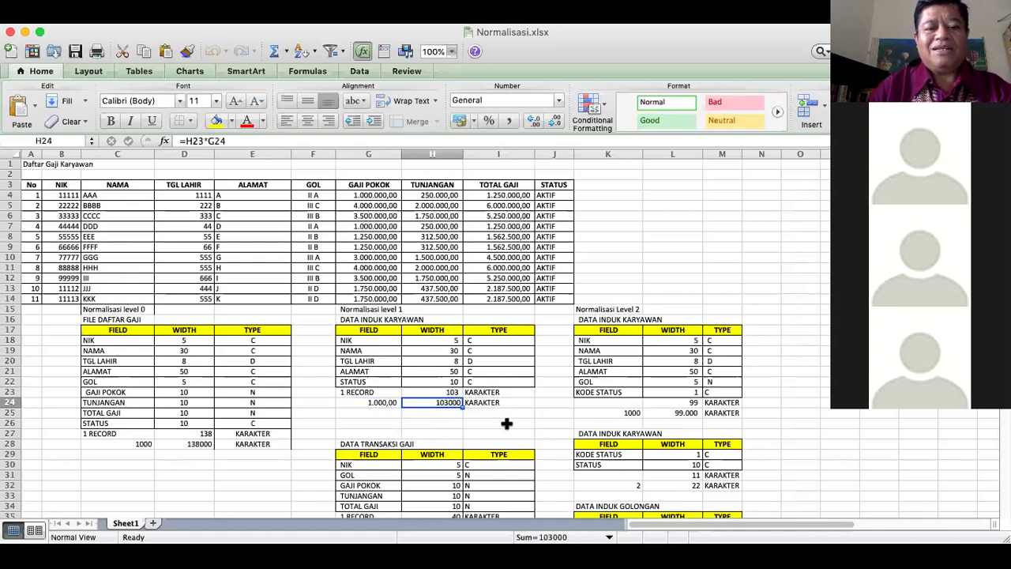
Compare the combined TOTAL of the two level 1 tables with the total size of the level 0 table
scroll(506, 423, down, 1)
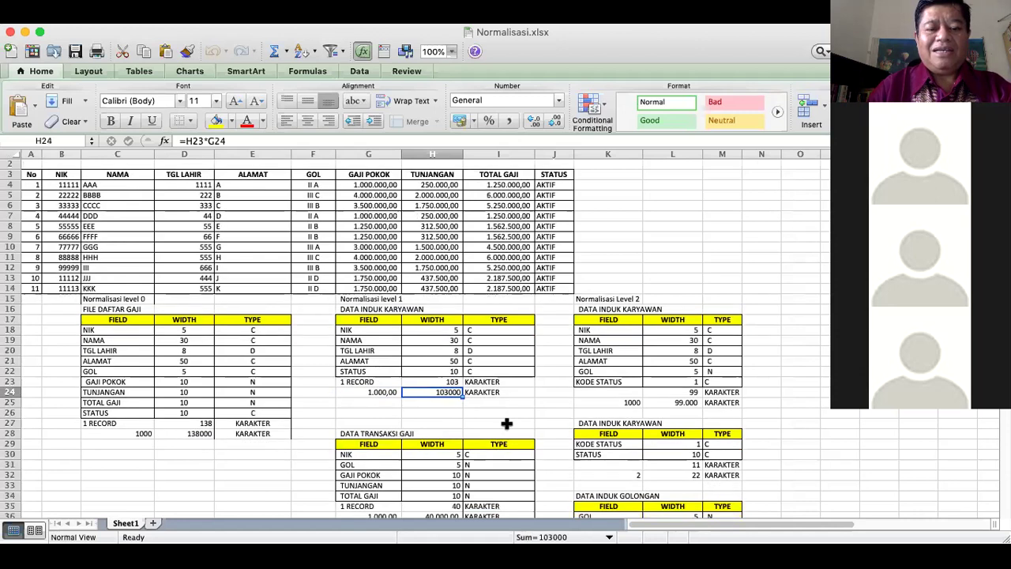
scroll(506, 423, down, 2)
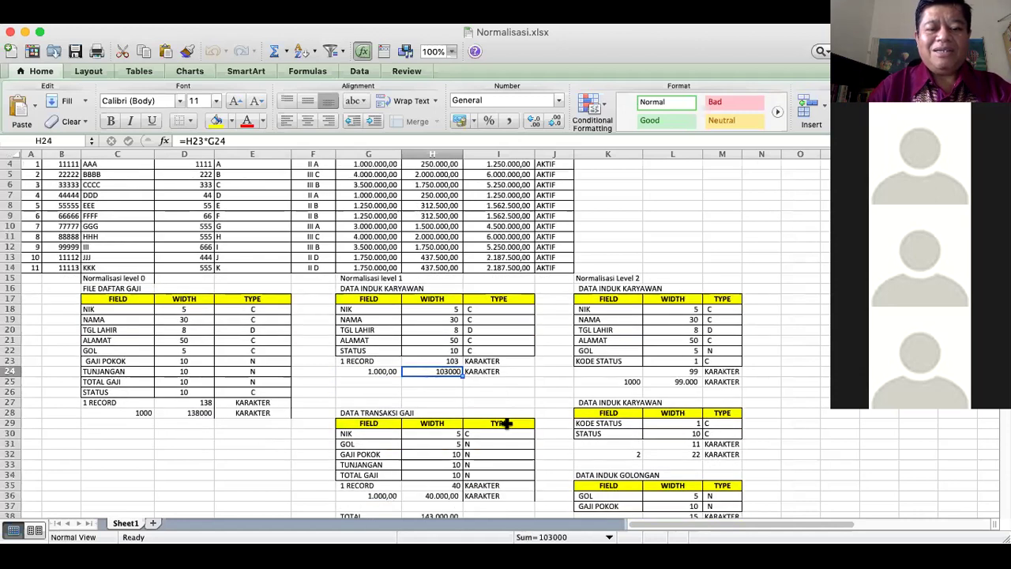
scroll(506, 424, down, 3)
scroll(506, 423, down, 3)
scroll(439, 360, down, 1)
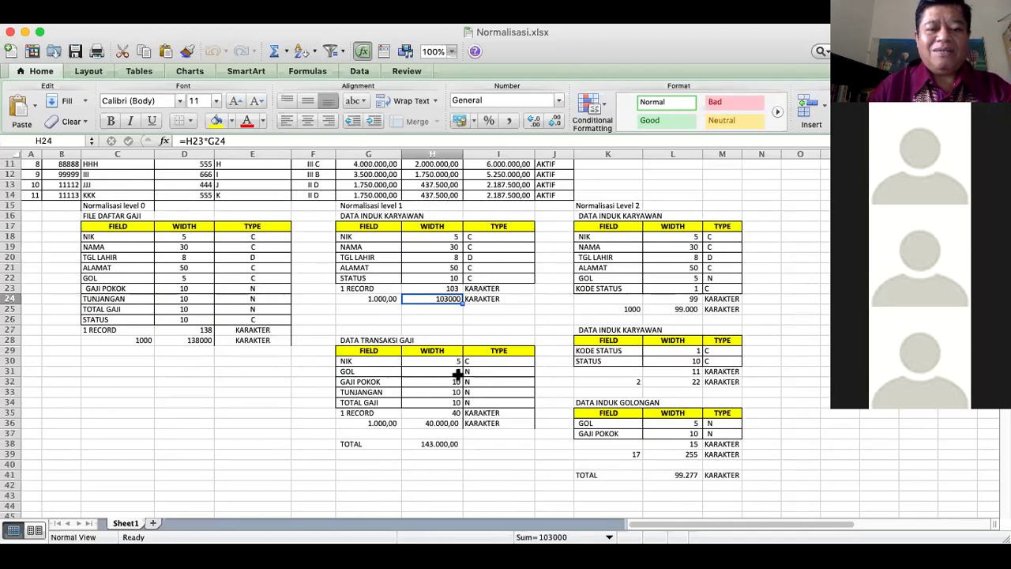
click(450, 443)
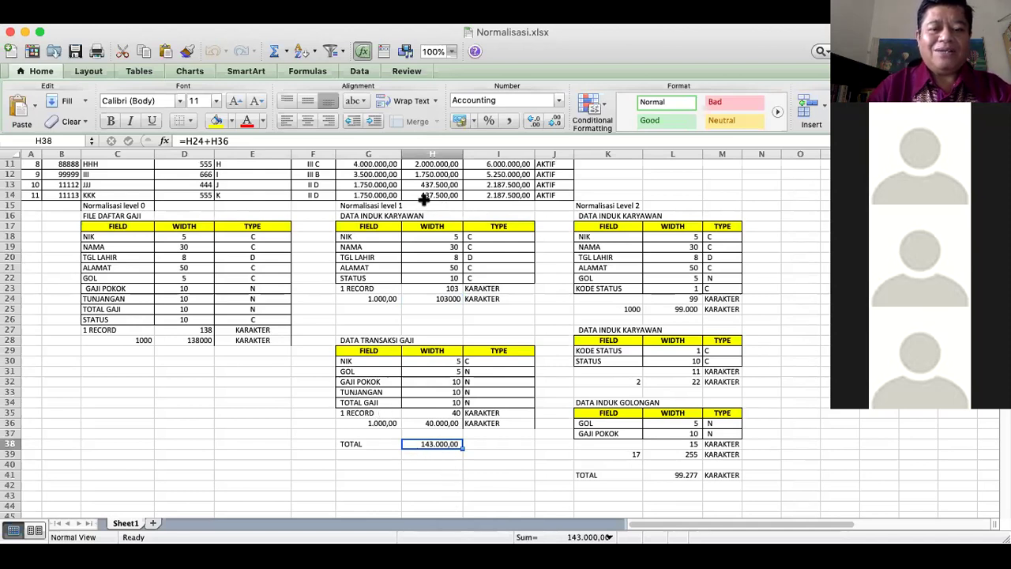
click(197, 340)
click(435, 445)
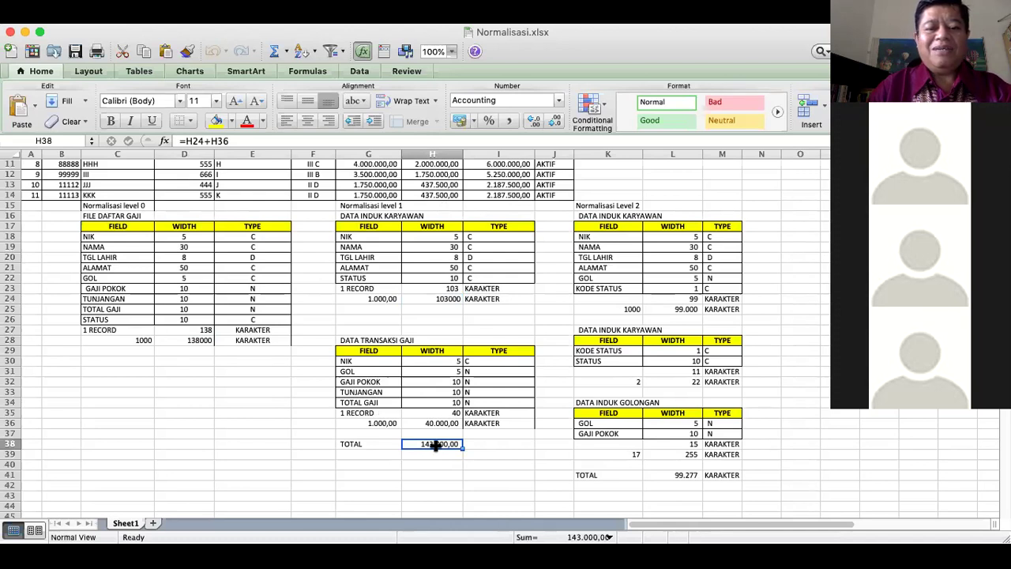
Compare the NIK field width in the level 1 DATA TRANSAKSI GAJI and DATA INDUK KARYAWAN tables
click(447, 357)
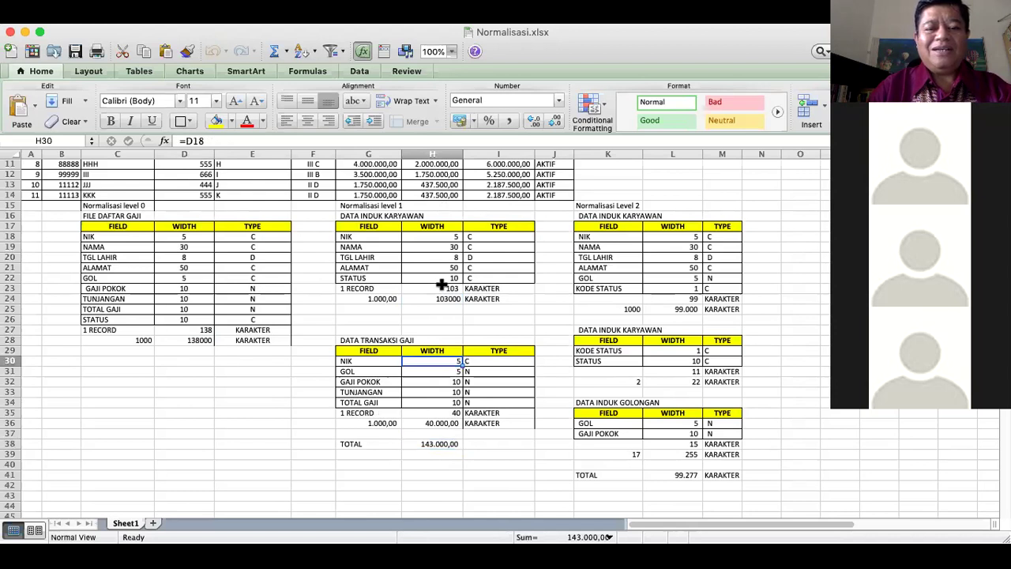
click(454, 238)
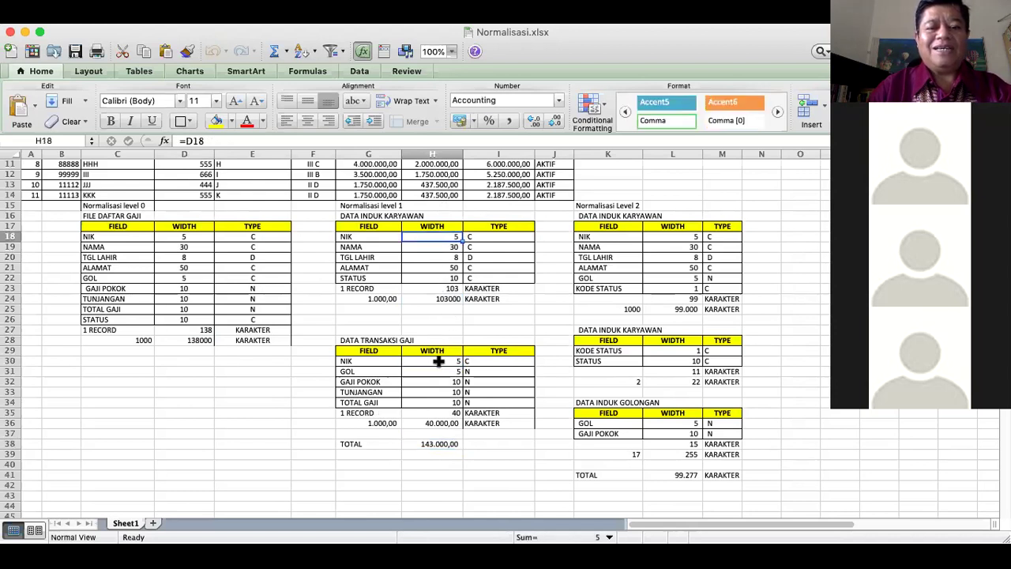
click(438, 362)
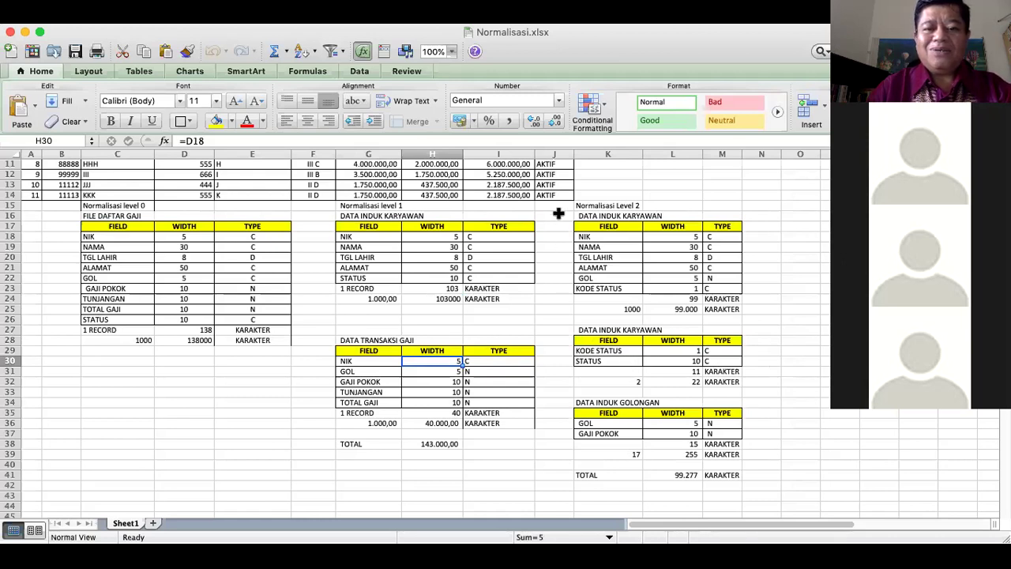
Check the STATUS column of the salary list against the KODE STATUS width in the level 2 status table
scroll(558, 213, up, 1)
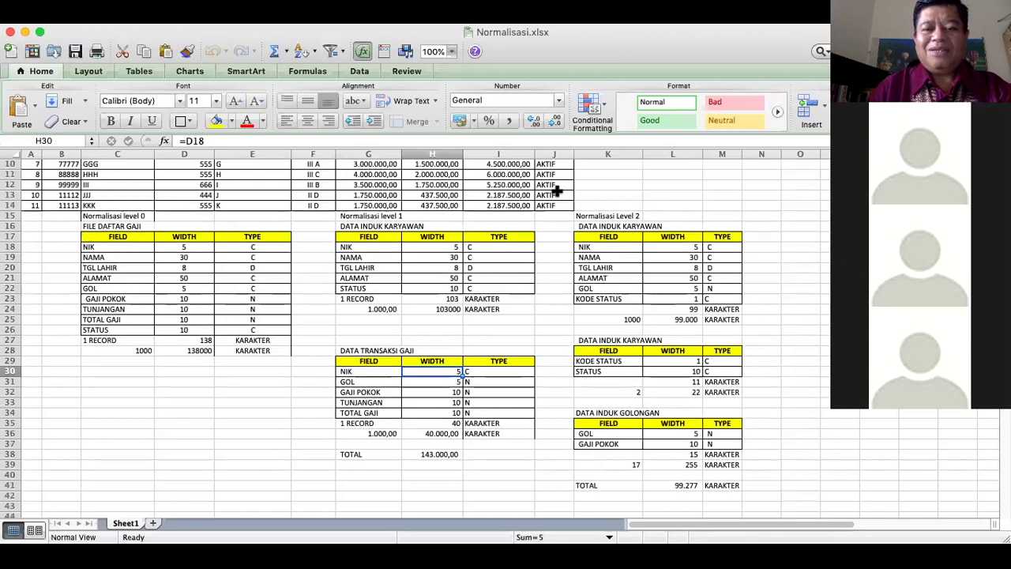
scroll(558, 189, up, 4)
click(558, 194)
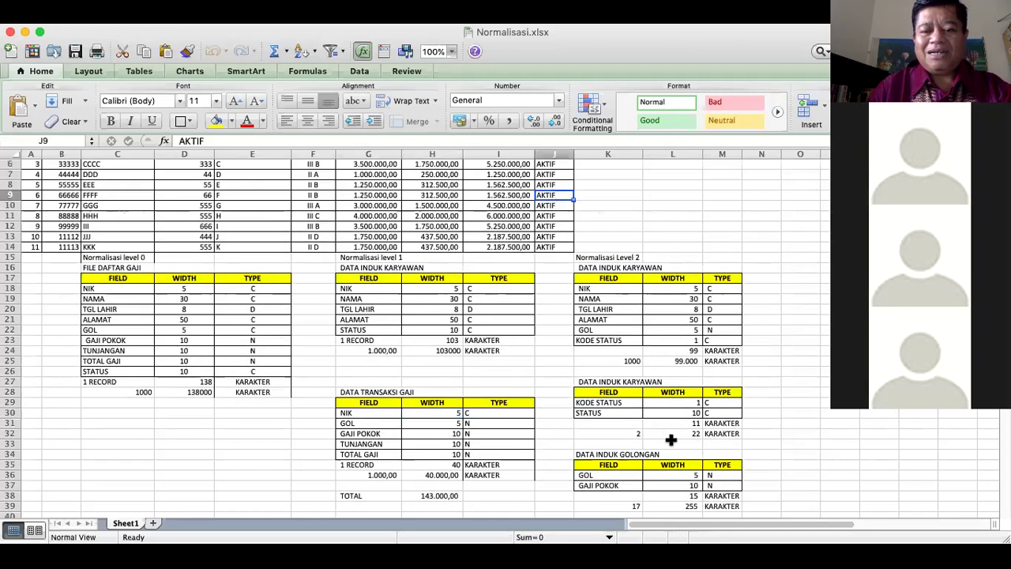
click(700, 402)
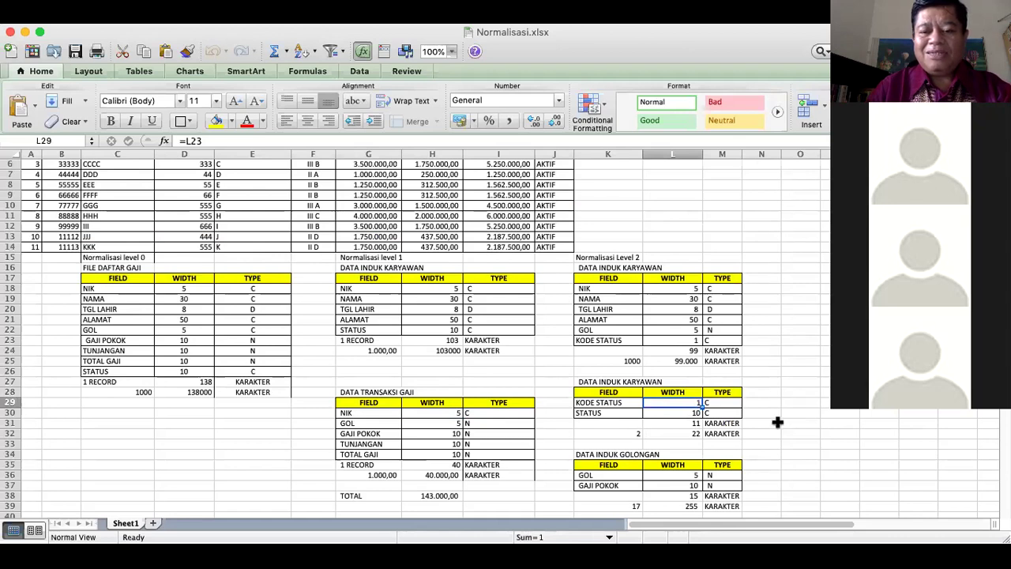
Examine the level 2 employee table's record length and total size, comparing its KODE STATUS field with the level 1 STATUS field
scroll(777, 423, right, 1)
scroll(777, 423, down, 3)
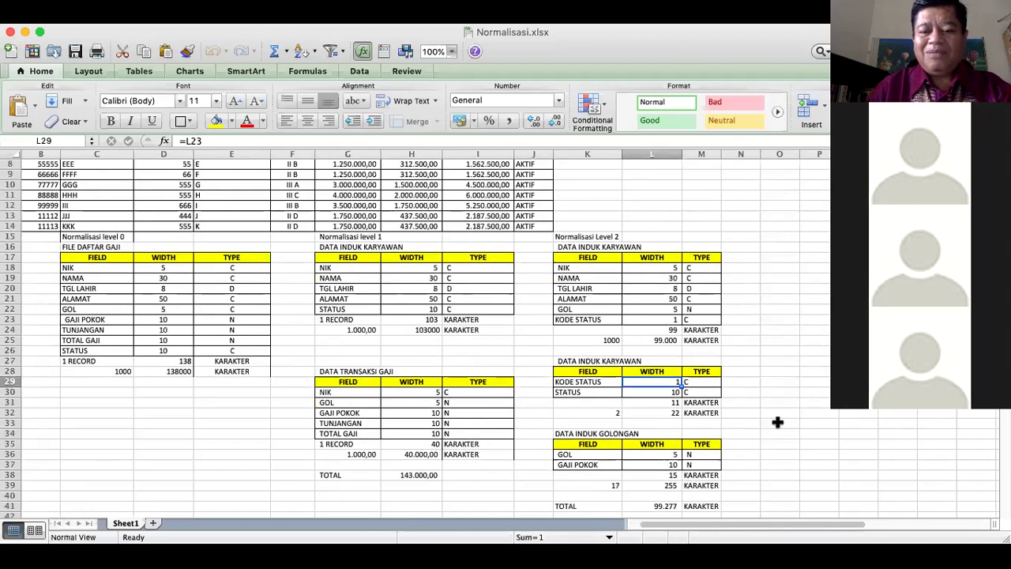
scroll(711, 417, down, 2)
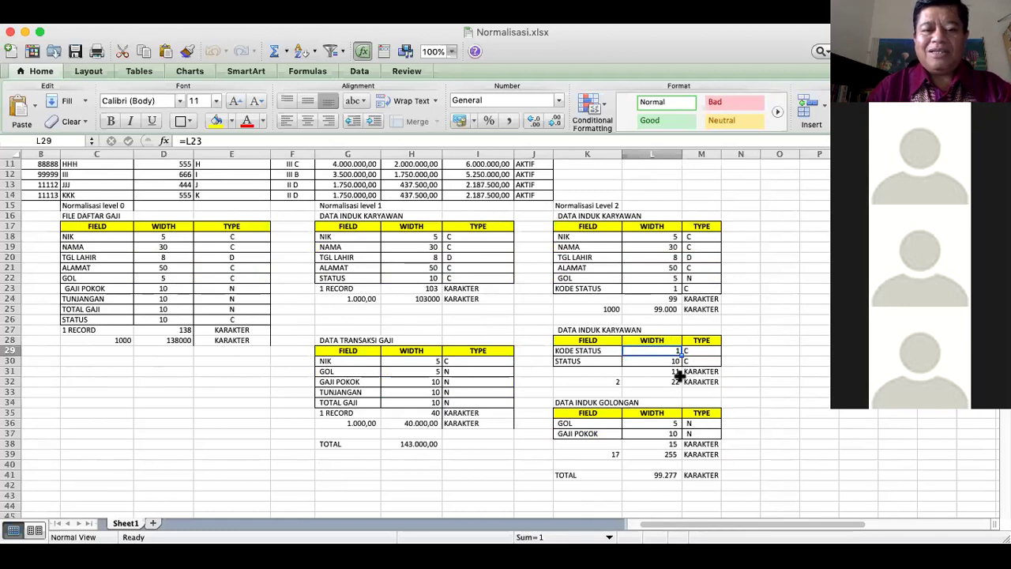
click(671, 297)
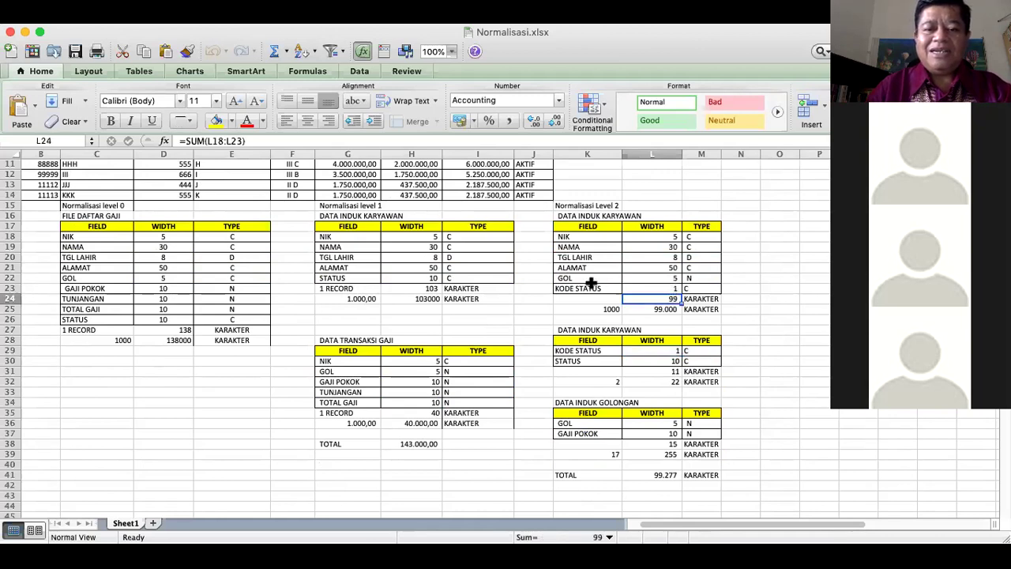
click(357, 276)
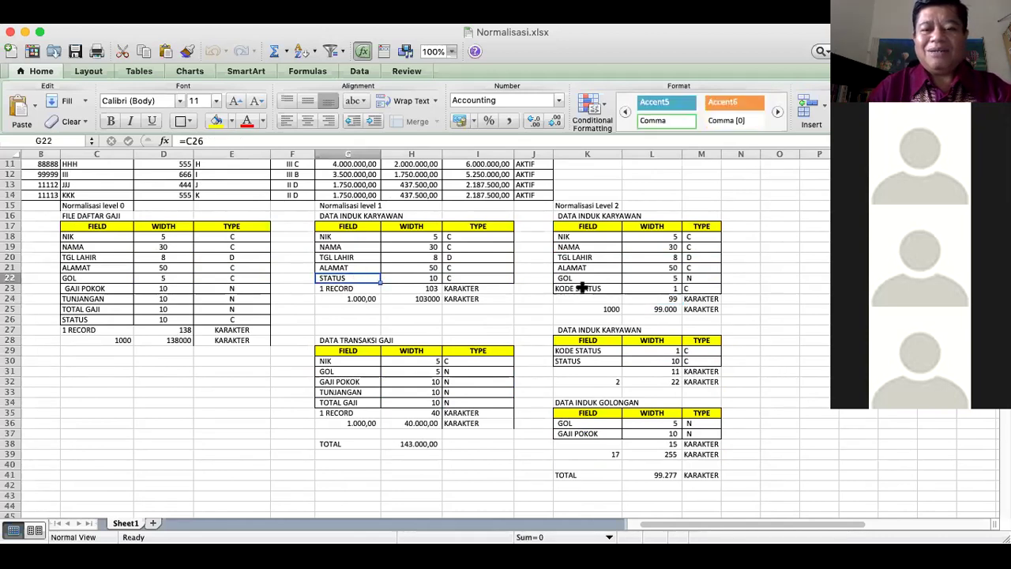
click(580, 288)
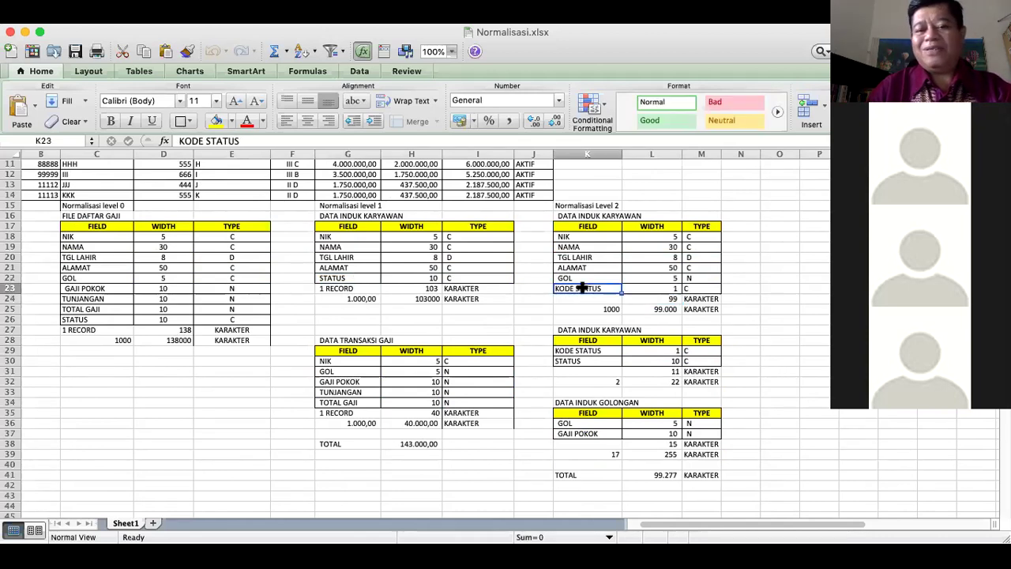
click(670, 300)
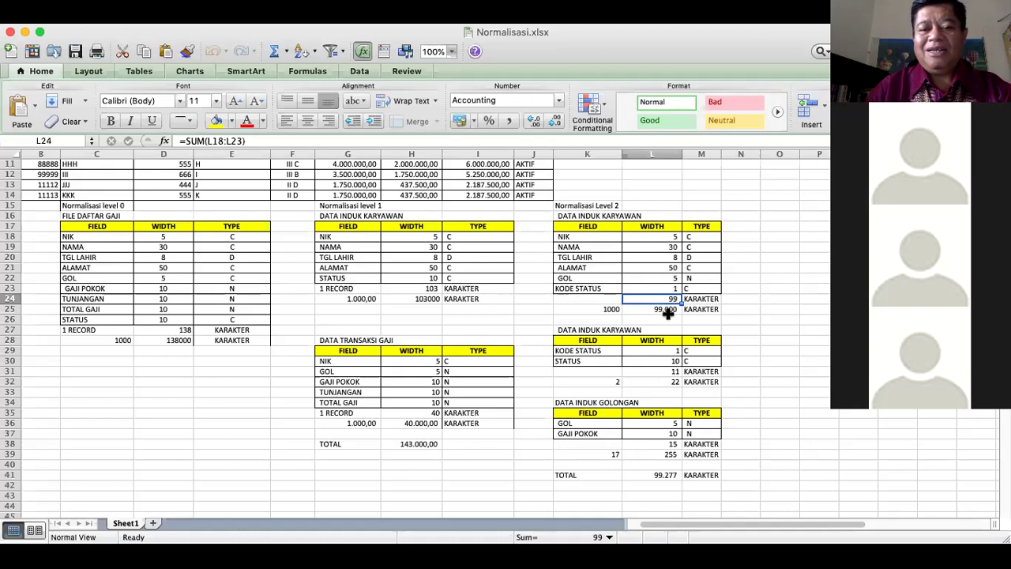
click(673, 309)
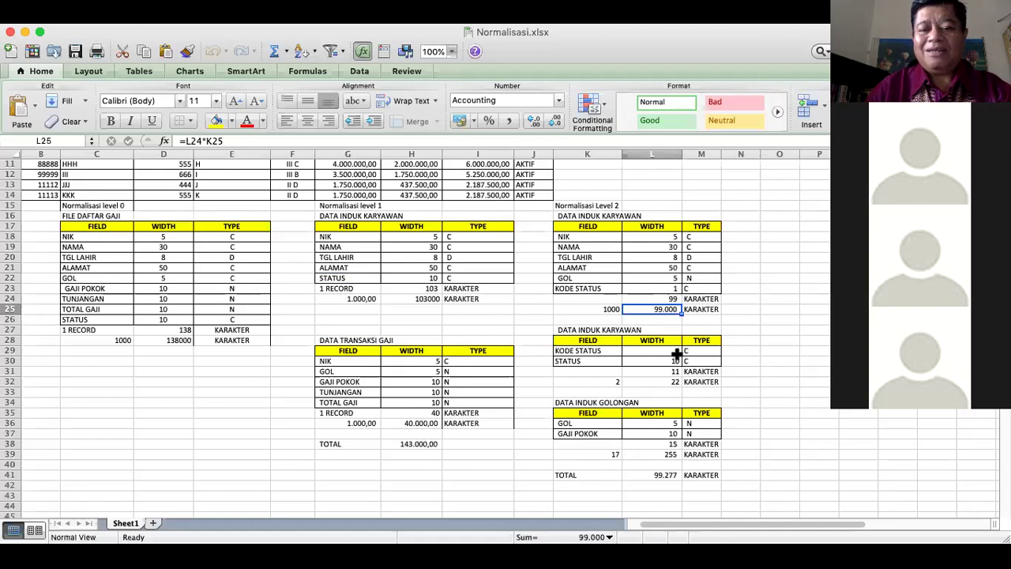
Review the size formulas of the level 2 status and DATA INDUK GOLONGAN tables and the overall level 2 TOTAL
click(600, 363)
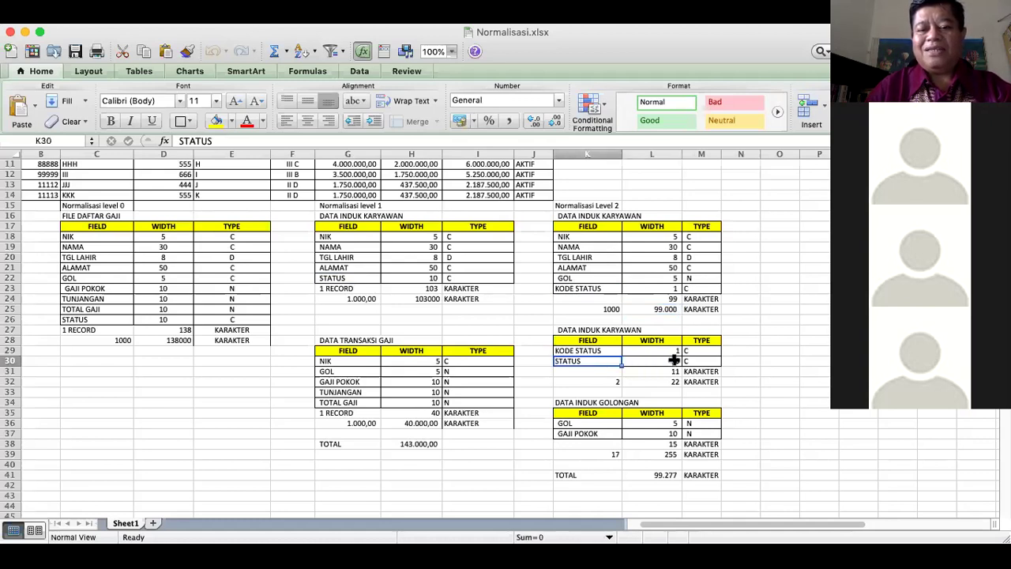
click(675, 371)
text(11)
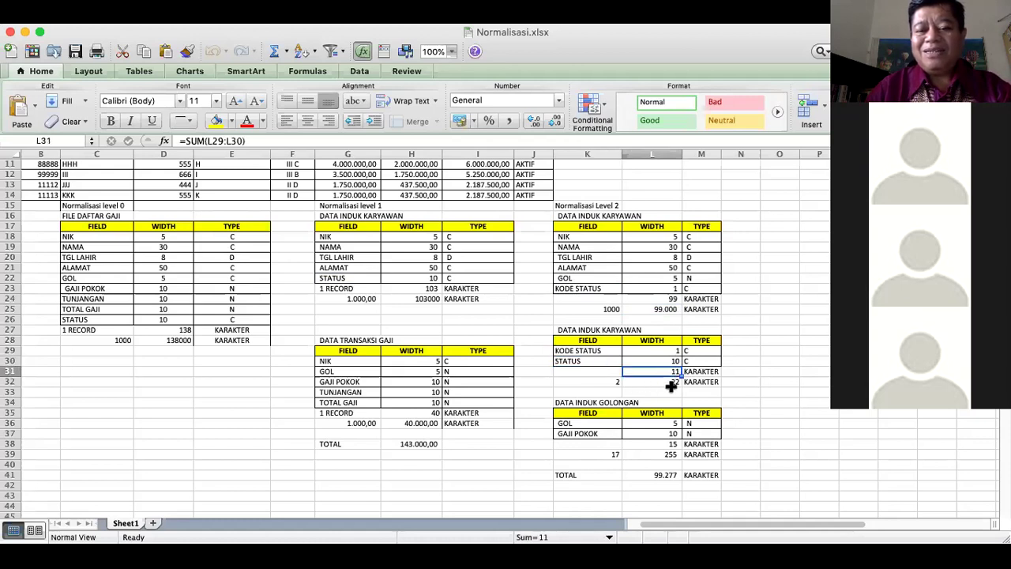
click(672, 384)
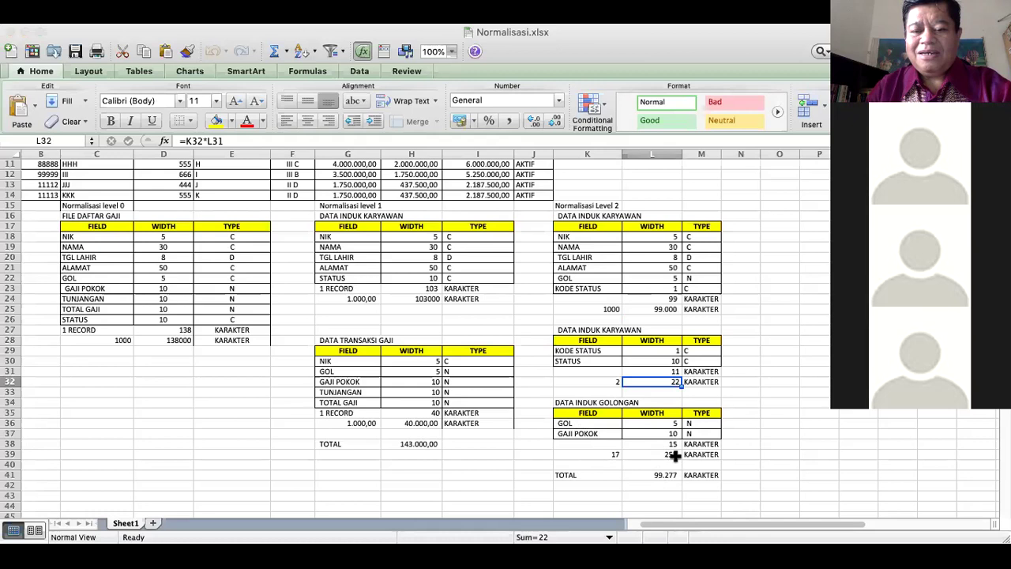
click(674, 456)
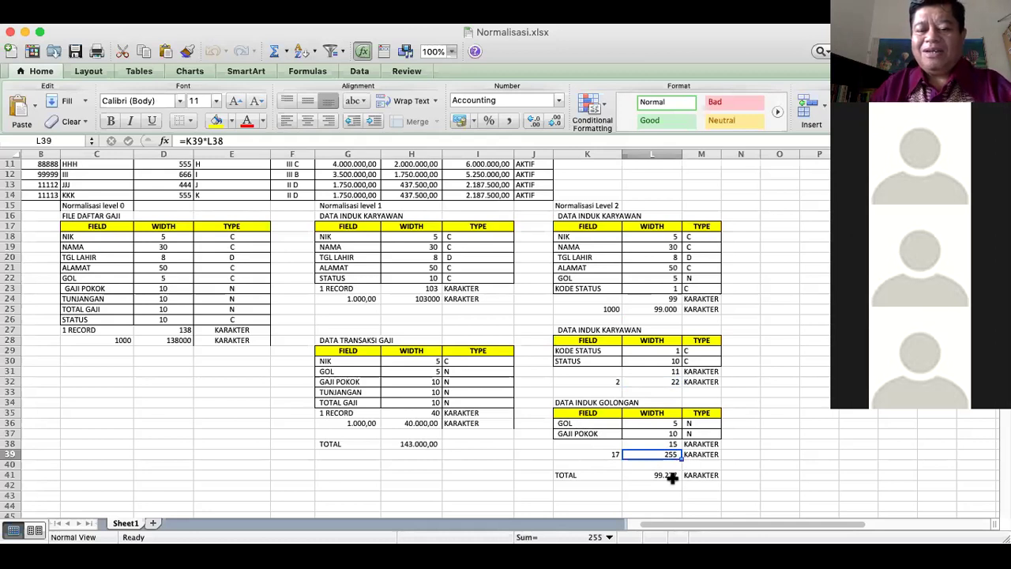
click(669, 475)
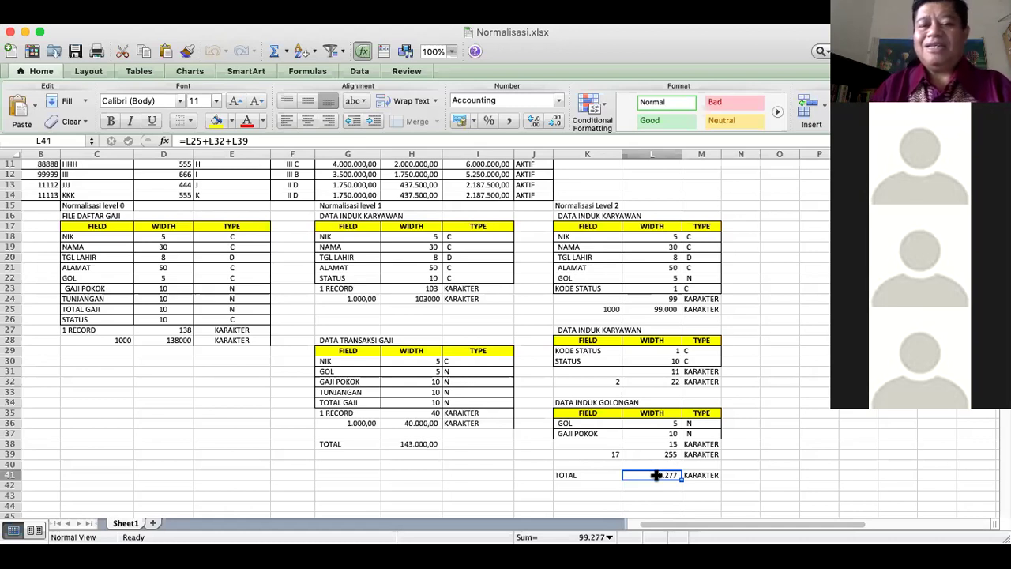
Return to the start of the sheet and close the Normalisasi.xlsx workbook
click(749, 462)
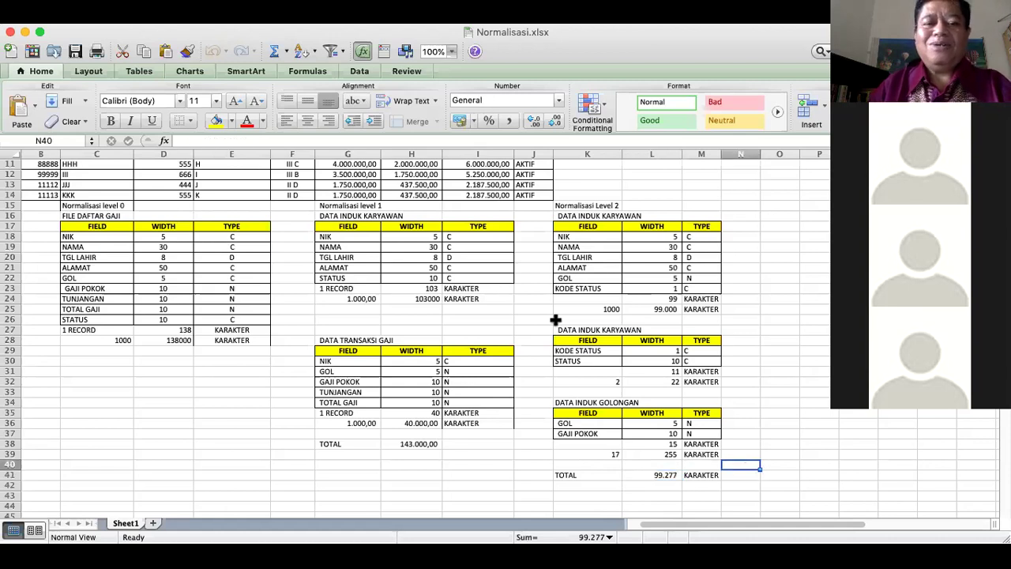
scroll(533, 286, up, 1)
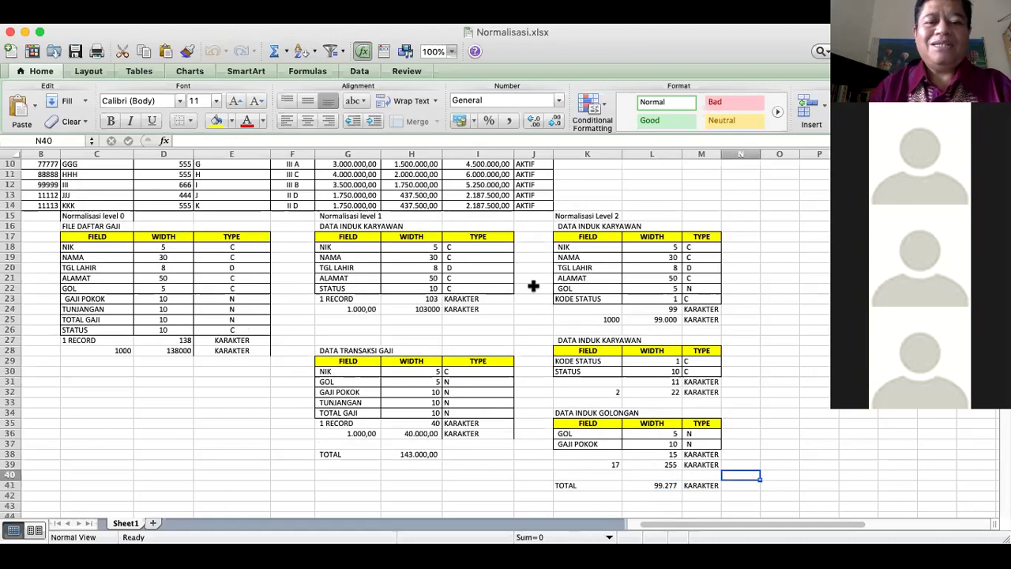
scroll(533, 286, up, 9)
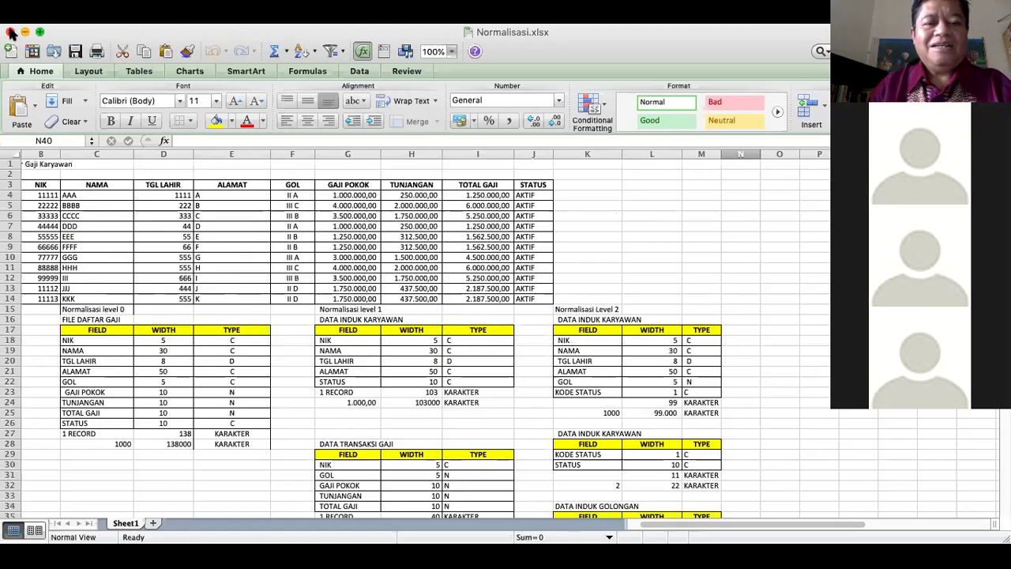
click(11, 33)
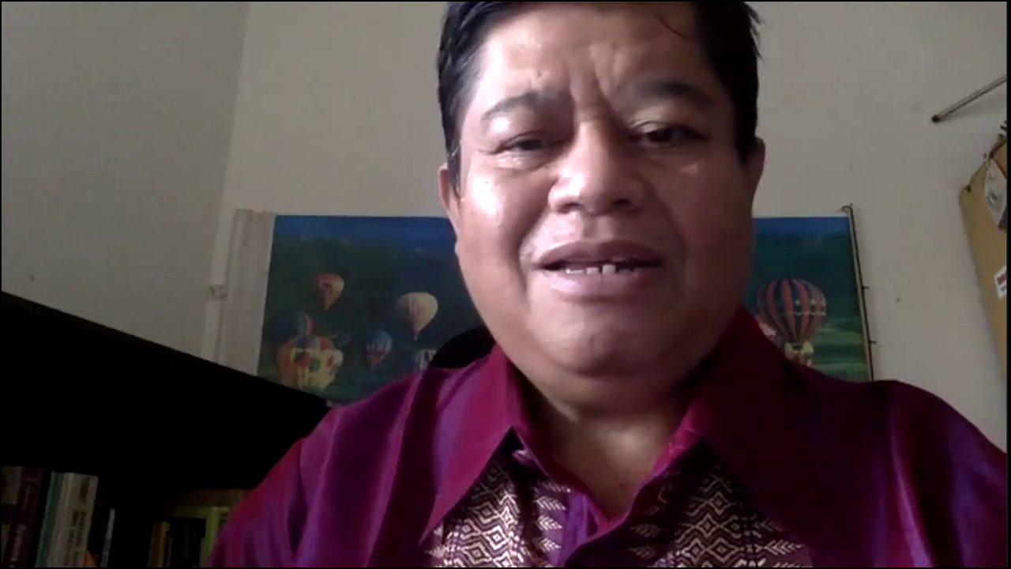